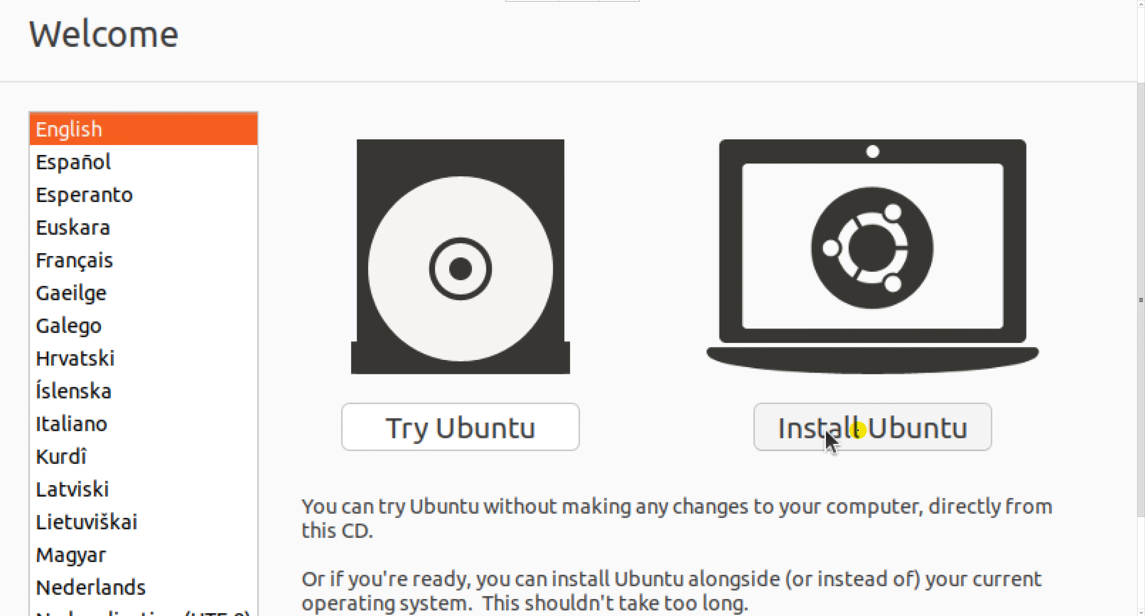
# Keep English as the language and choose Install Ubuntu instead of trying it
pyautogui.click(830, 439)
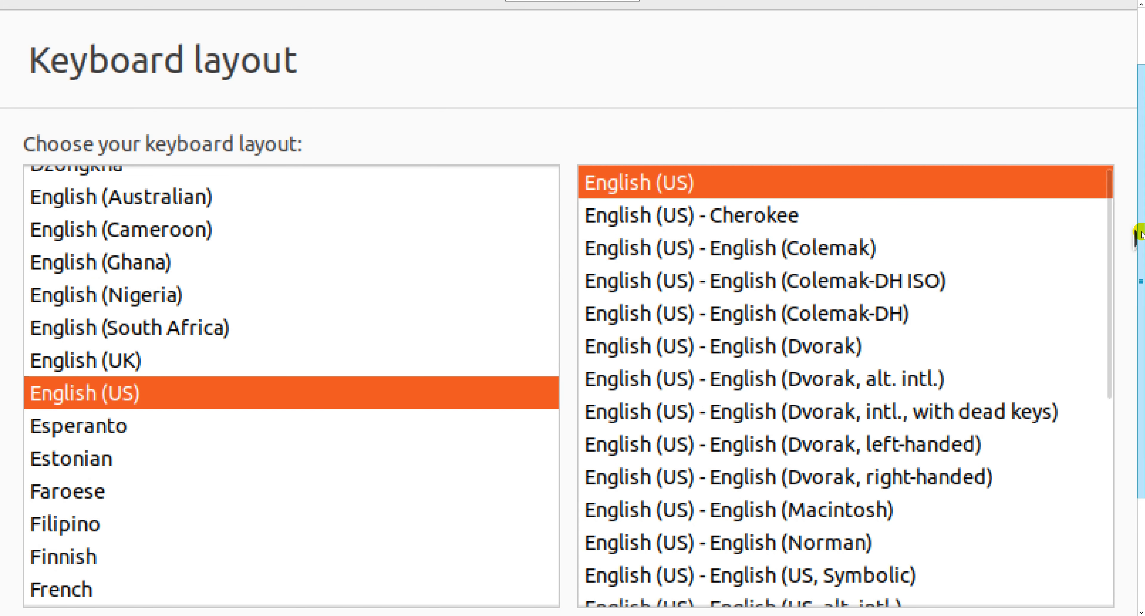
# Test the English (US) keyboard layout with sample typing, then accept that layout
pyautogui.moveTo(1139, 234); pyautogui.dragTo(1128, 365)
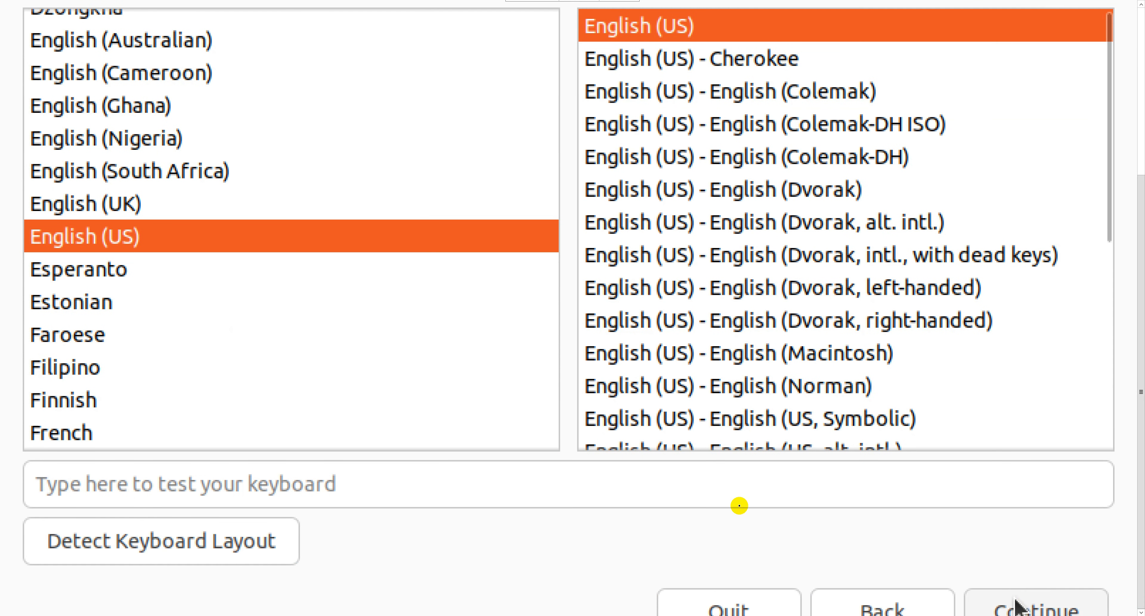
pyautogui.click(561, 496)
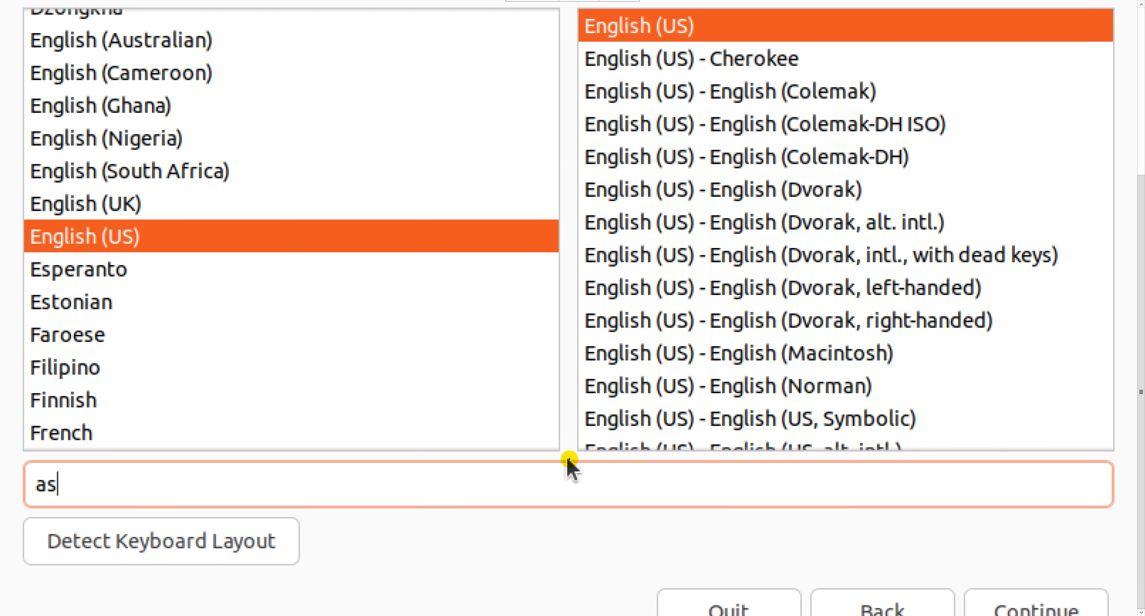
pyautogui.write('asdasdasdsdfsdfsefrsewrgefegsfd')
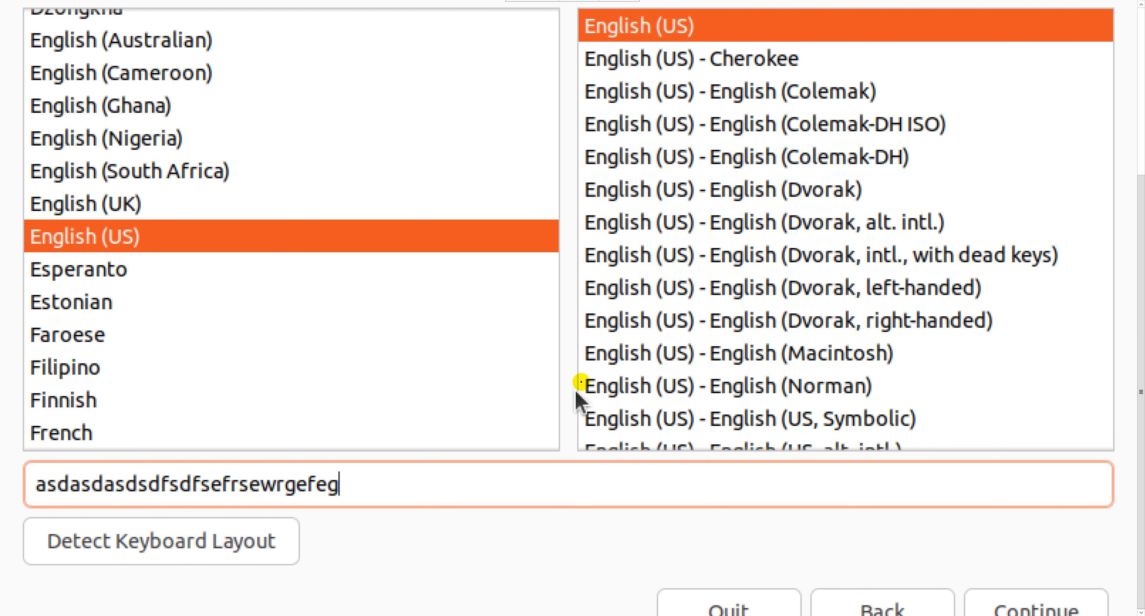
pyautogui.click(1011, 605)
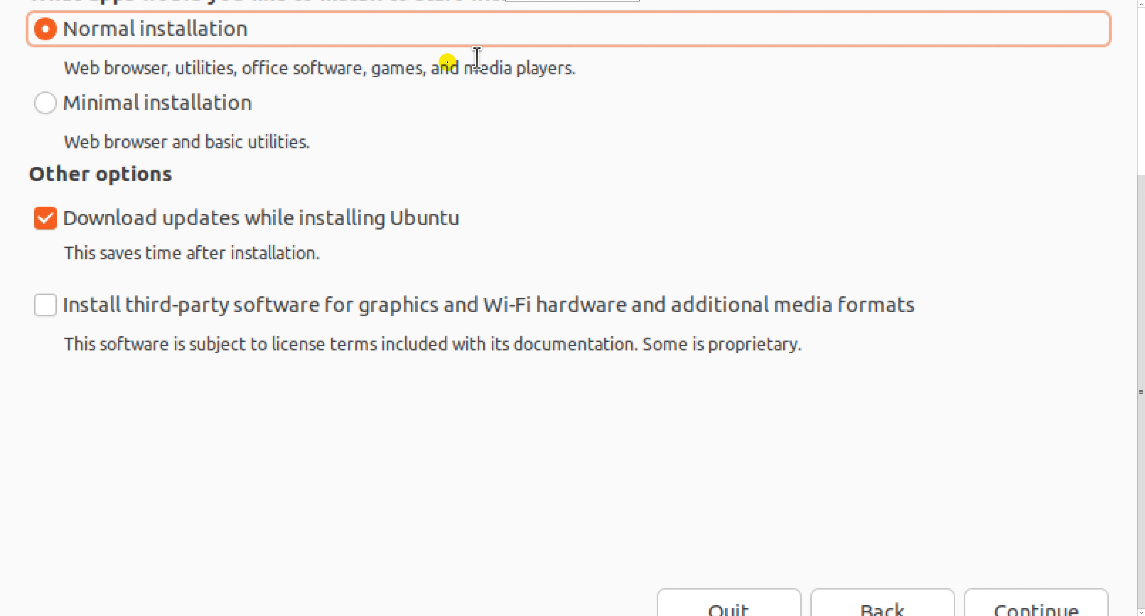
# Choose Minimal installation with Download updates left checked, and proceed
pyautogui.click(68, 106)
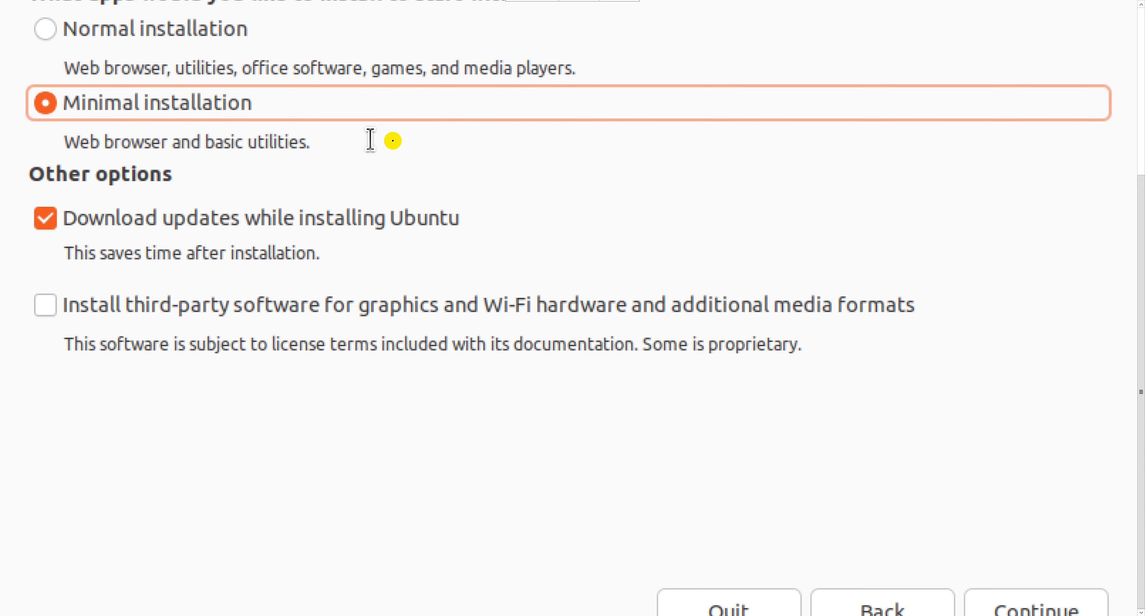
pyautogui.moveTo(171, 66); pyautogui.dragTo(516, 64)
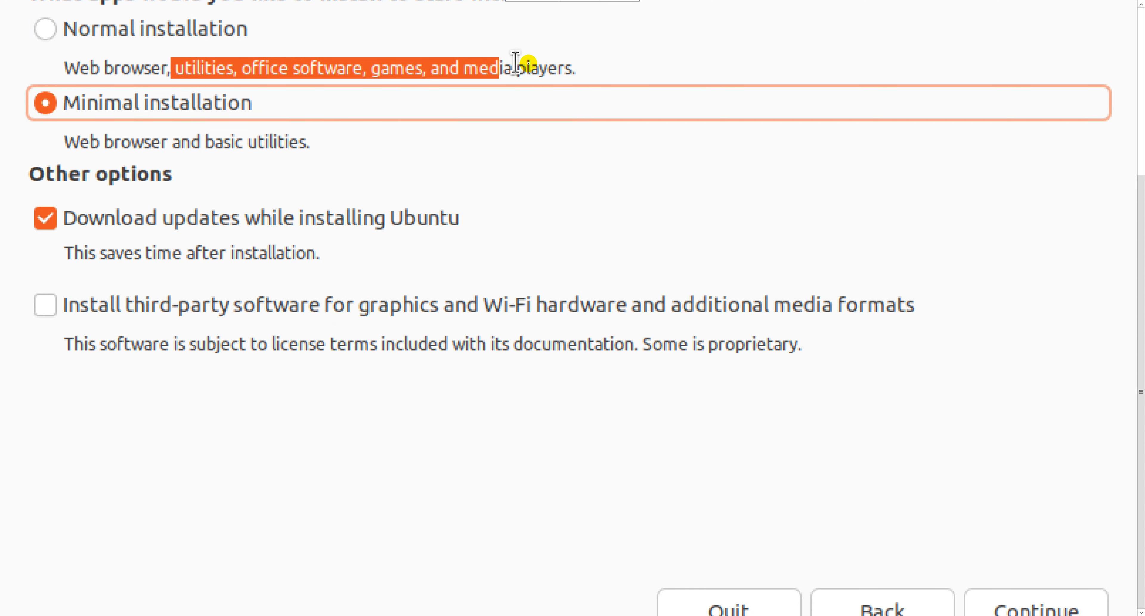
pyautogui.click(523, 64)
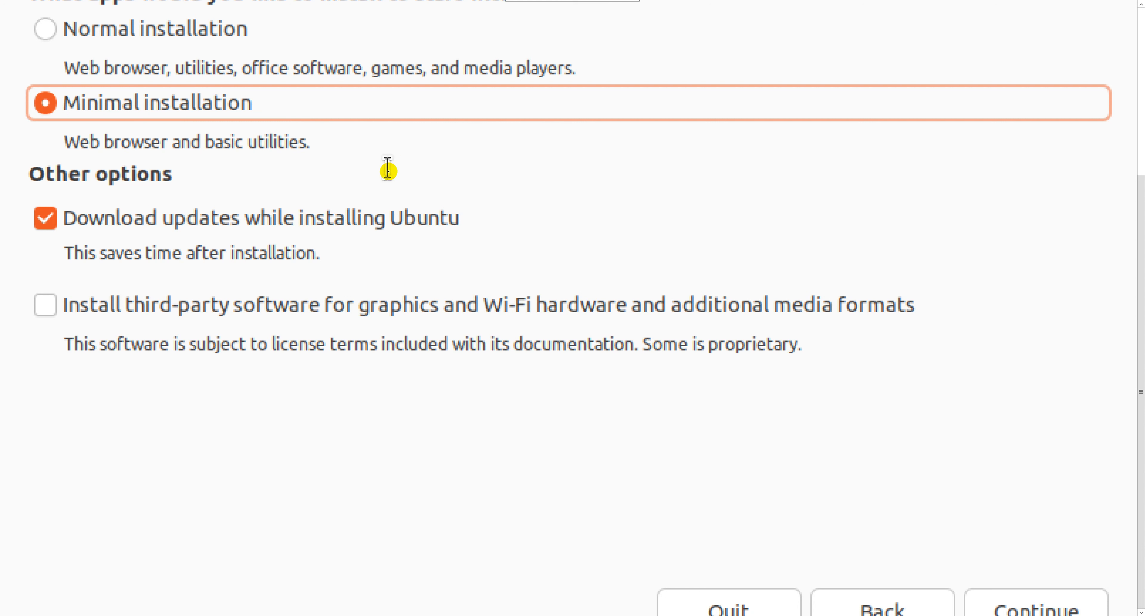
pyautogui.click(1059, 601)
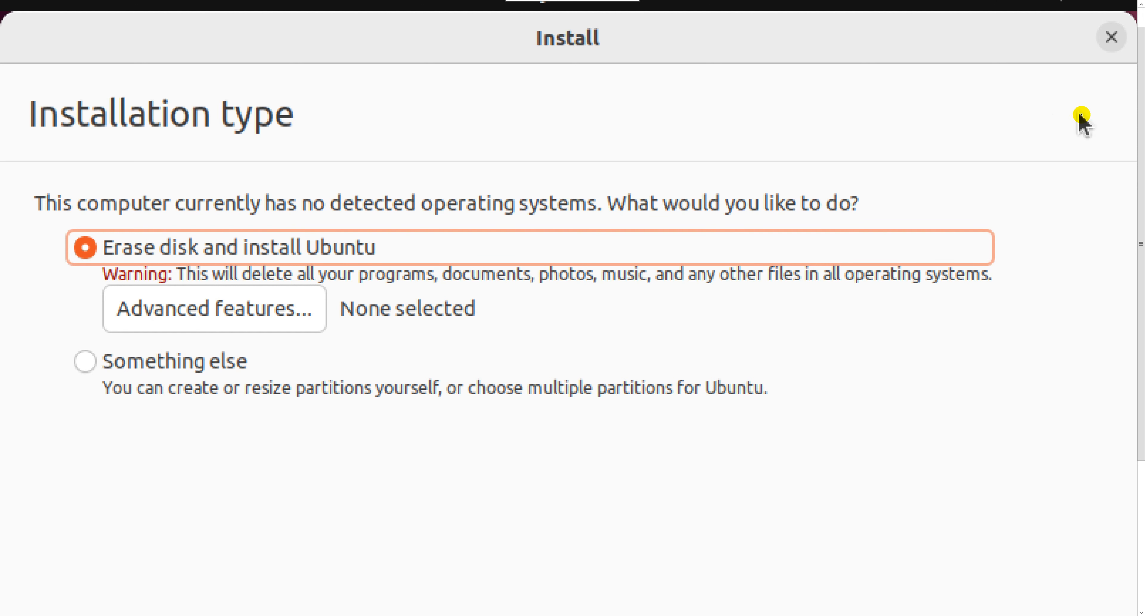
# Install with Erase disk, confirming the ESP and ext4 partition changes on Virtual disk 1
pyautogui.scroll(-5, 1130, 267)
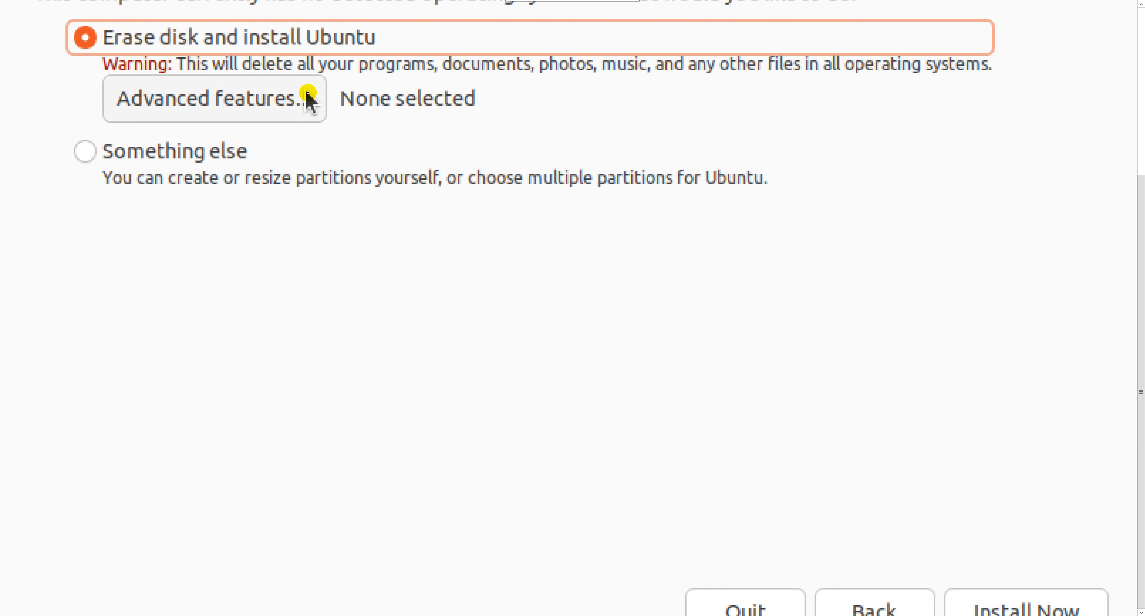
pyautogui.click(981, 602)
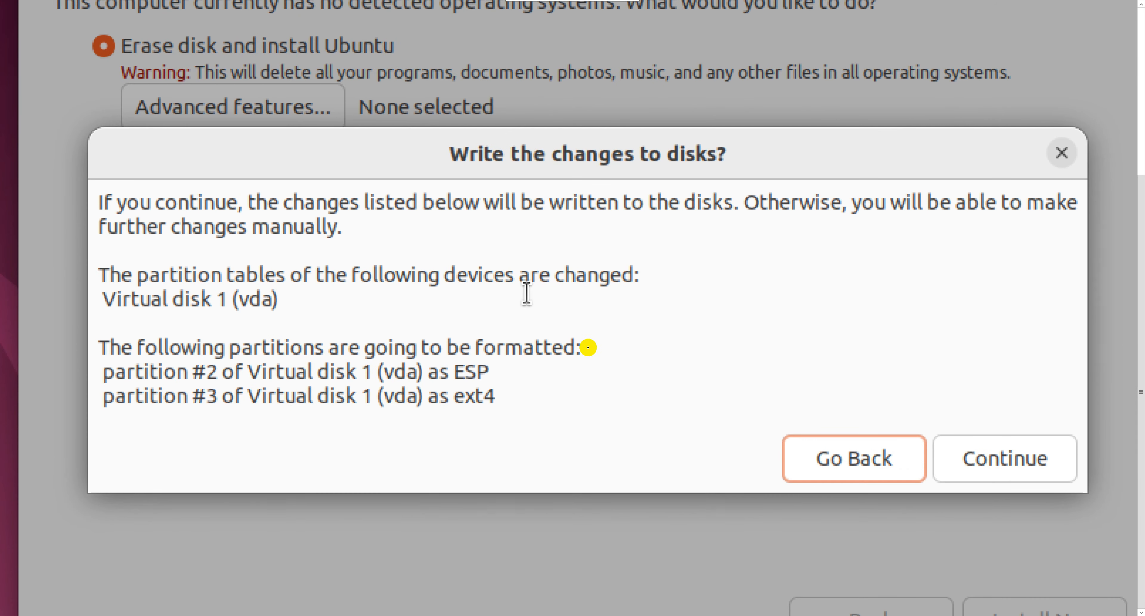
pyautogui.click(1000, 463)
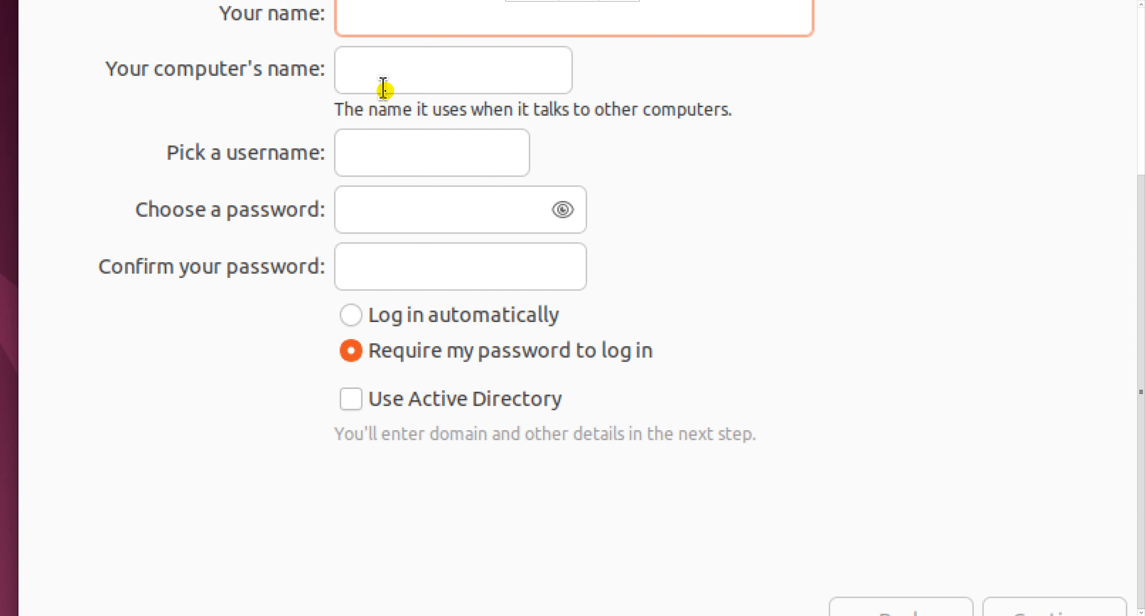
# Name the account user1, enter and confirm a password, and begin installing
pyautogui.write('user1')
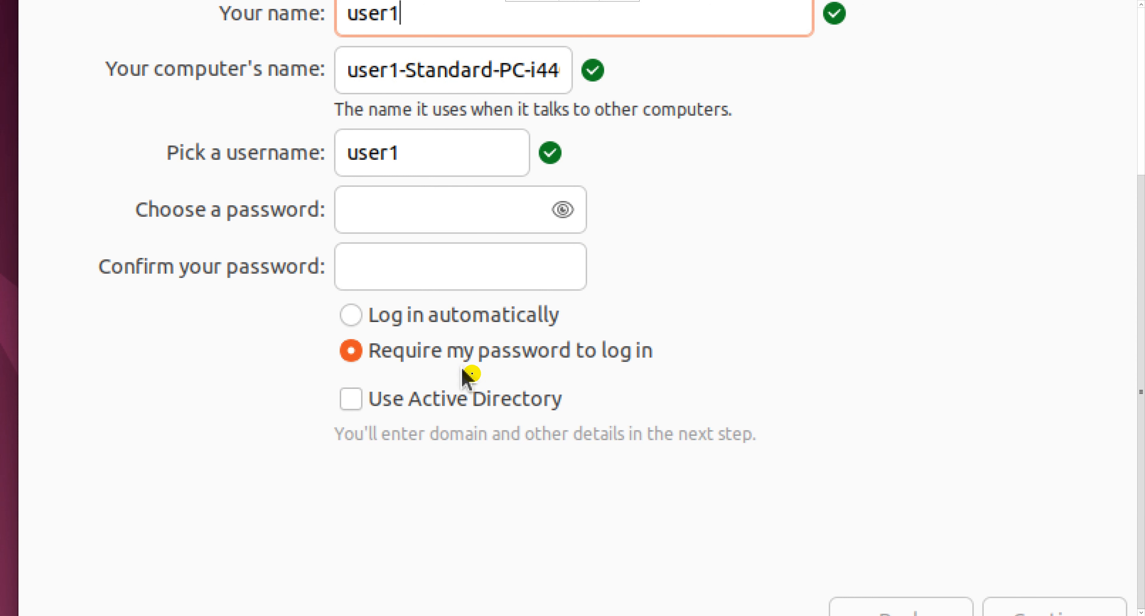
pyautogui.click(369, 223)
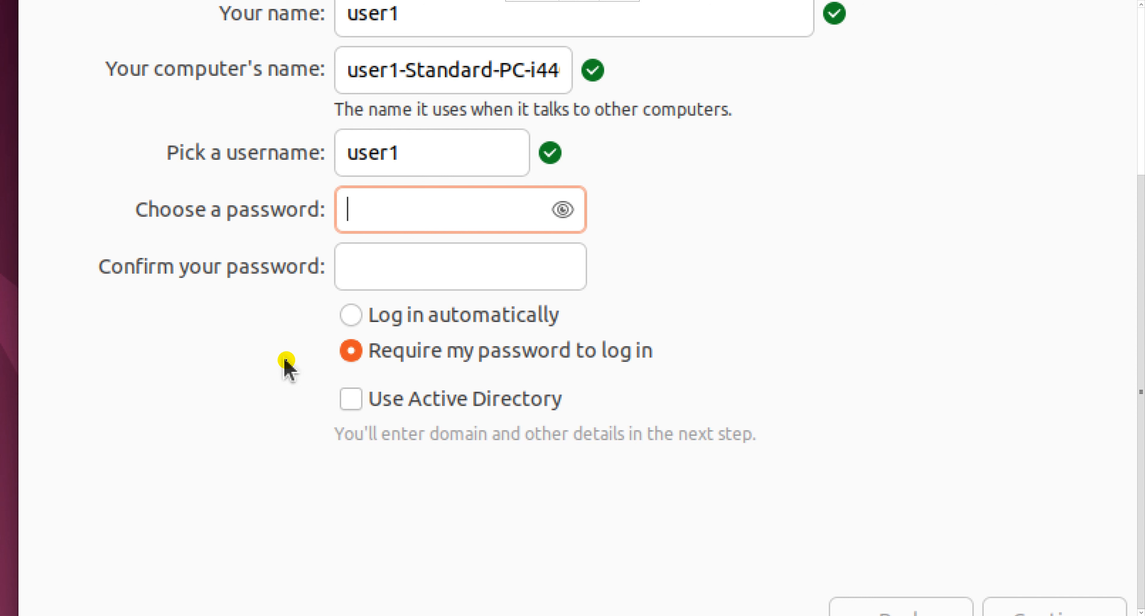
pyautogui.write('12')
pyautogui.press('BackSpace')
pyautogui.press('BackSpace')
pyautogui.write('1234')
pyautogui.press('Tab')
pyautogui.write('1')
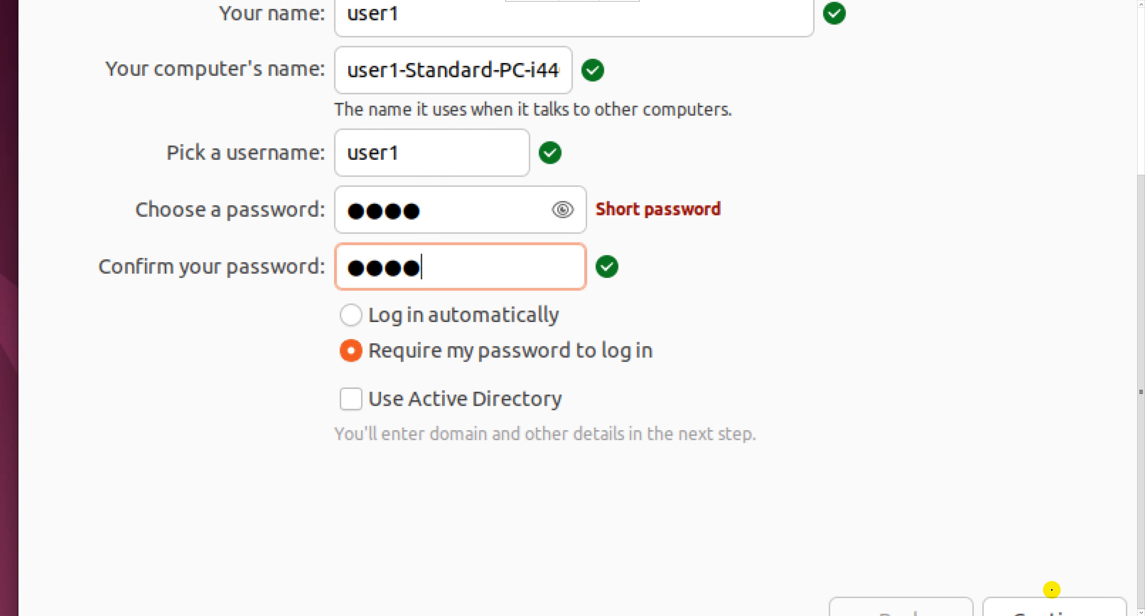
pyautogui.click(1058, 604)
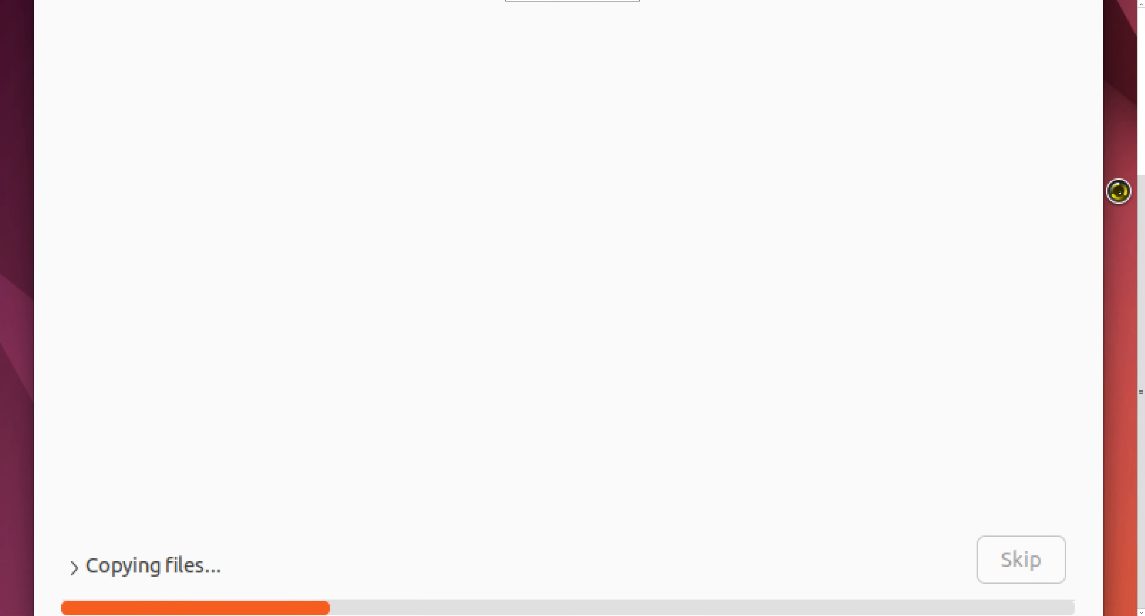
# Reposition the installer window and check the system menu's power mode without changing it
pyautogui.moveTo(1141, 191); pyautogui.dragTo(1131, 46)
pyautogui.moveTo(688, 44); pyautogui.dragTo(569, 194)
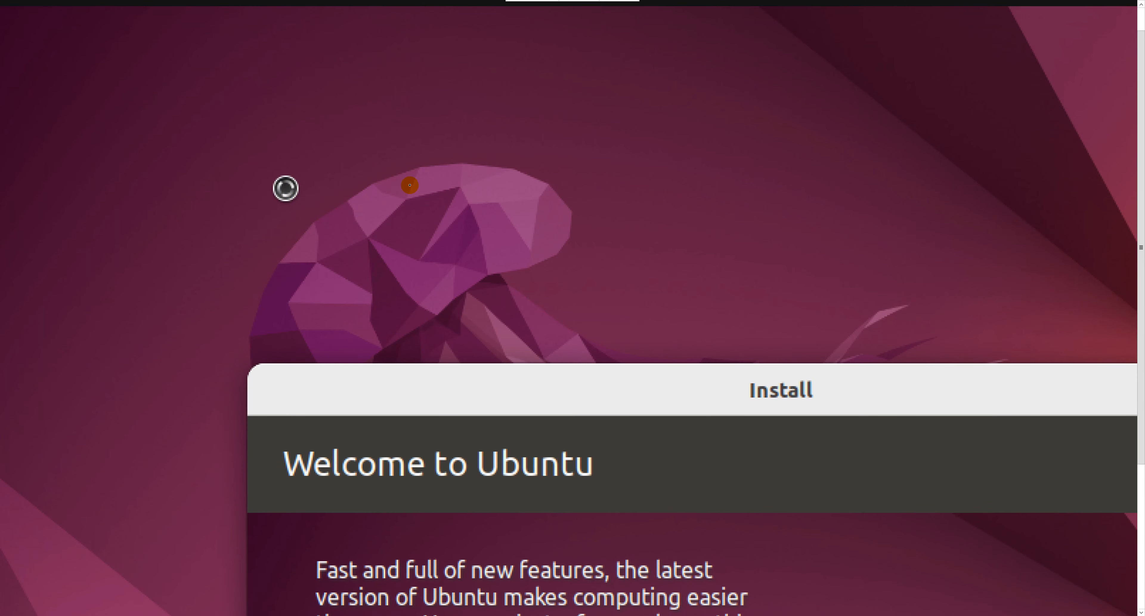
pyautogui.moveTo(1142, 126); pyautogui.dragTo(1141, 105)
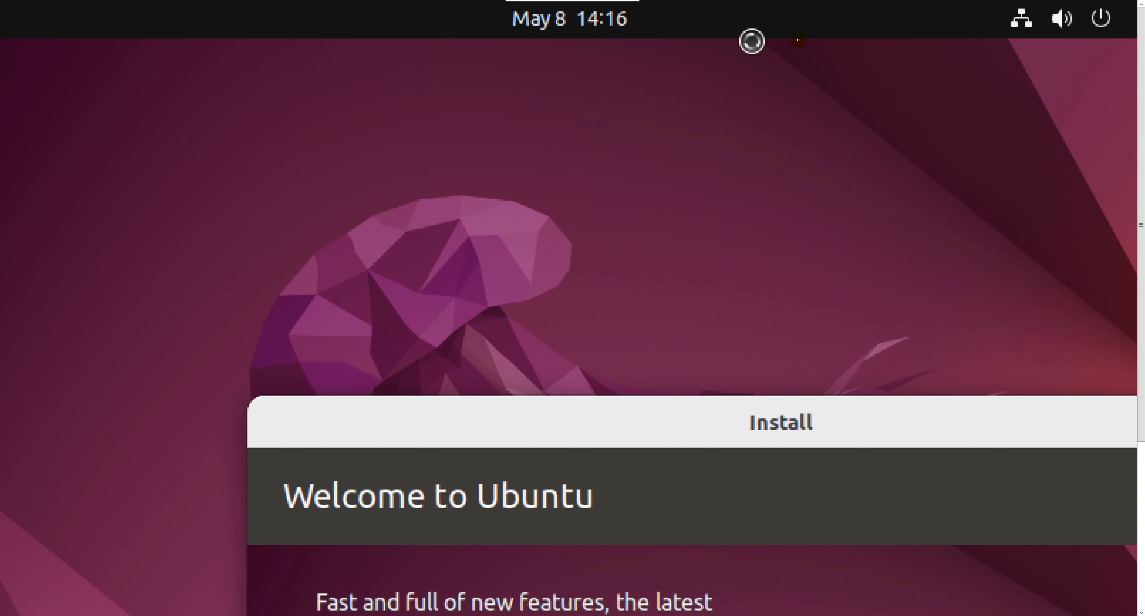
pyautogui.click(1025, 21)
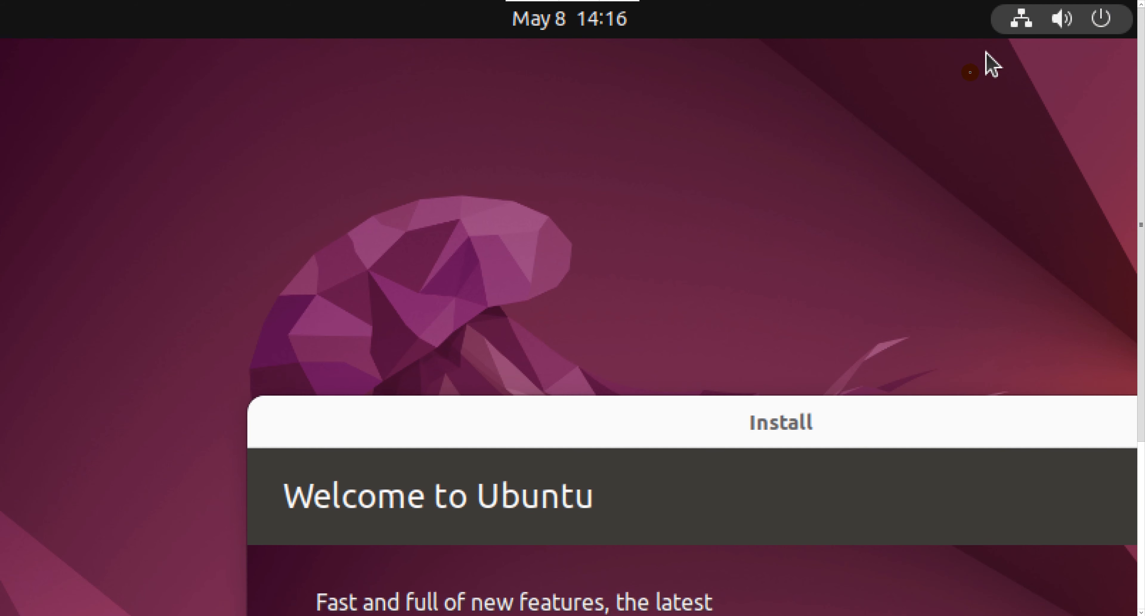
pyautogui.click(760, 200)
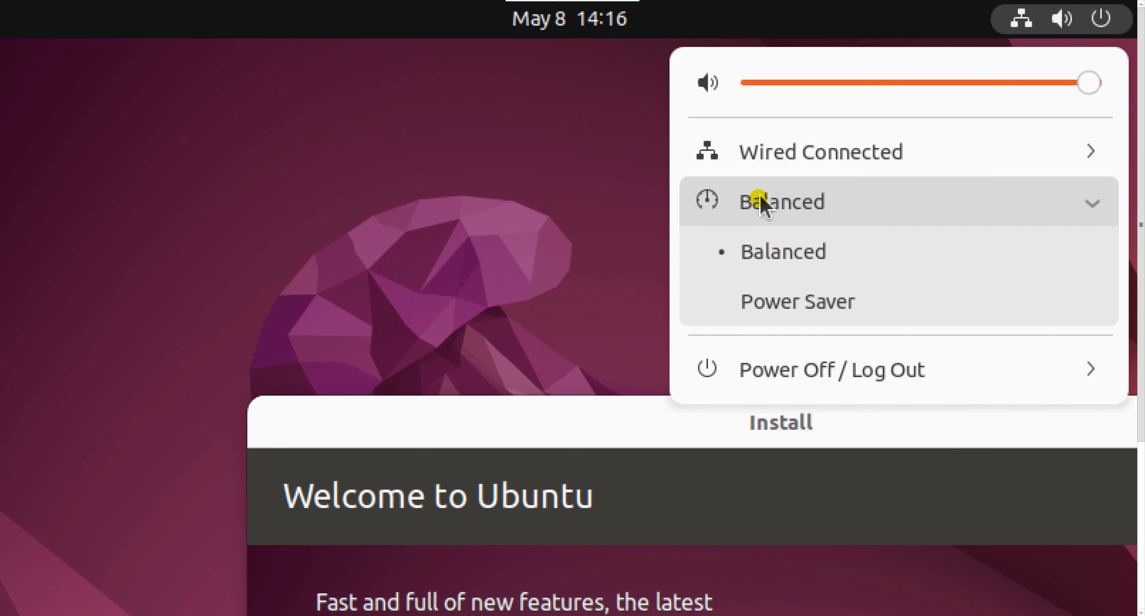
pyautogui.click(576, 235)
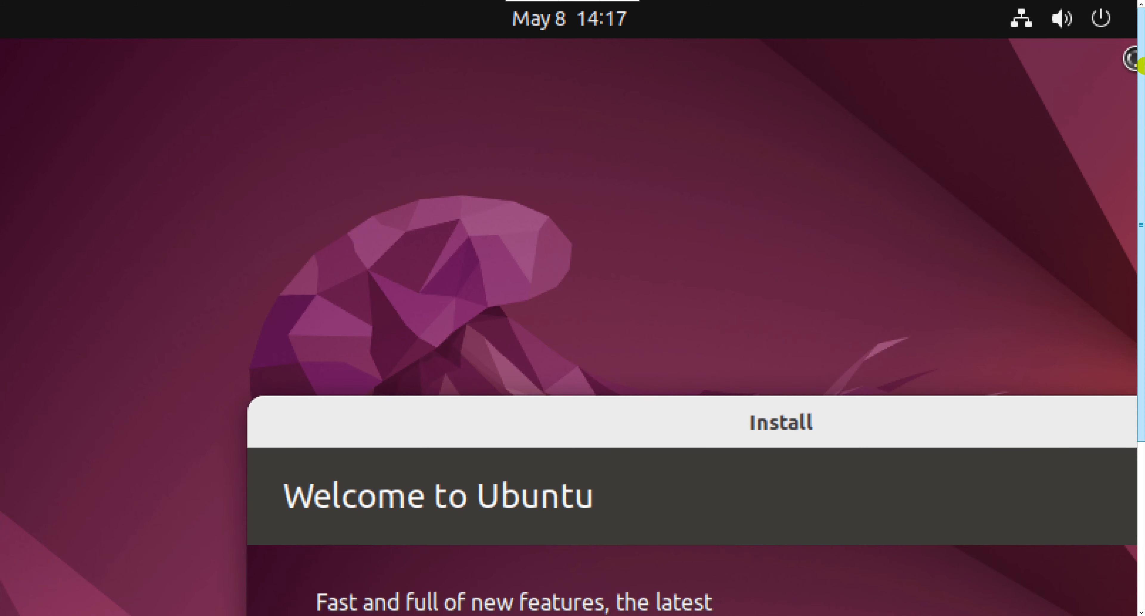
# Expand the Copying files details log while moving the installer window into place
pyautogui.moveTo(1144, 67); pyautogui.dragTo(907, 95)
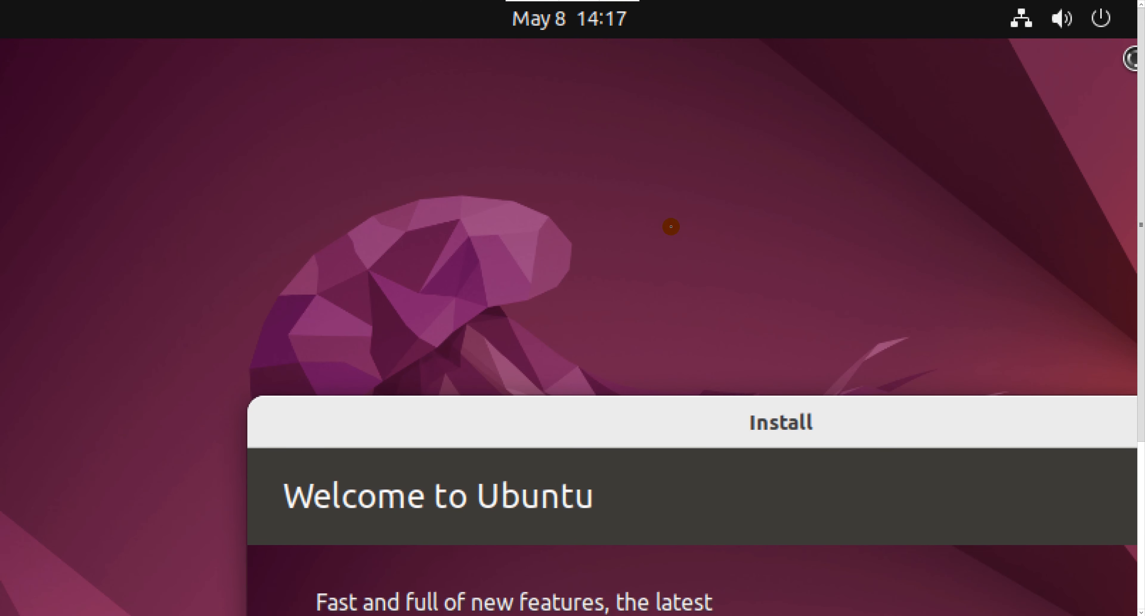
pyautogui.moveTo(585, 406); pyautogui.dragTo(409, 90)
pyautogui.moveTo(1142, 224); pyautogui.dragTo(1141, 392)
pyautogui.click(93, 543)
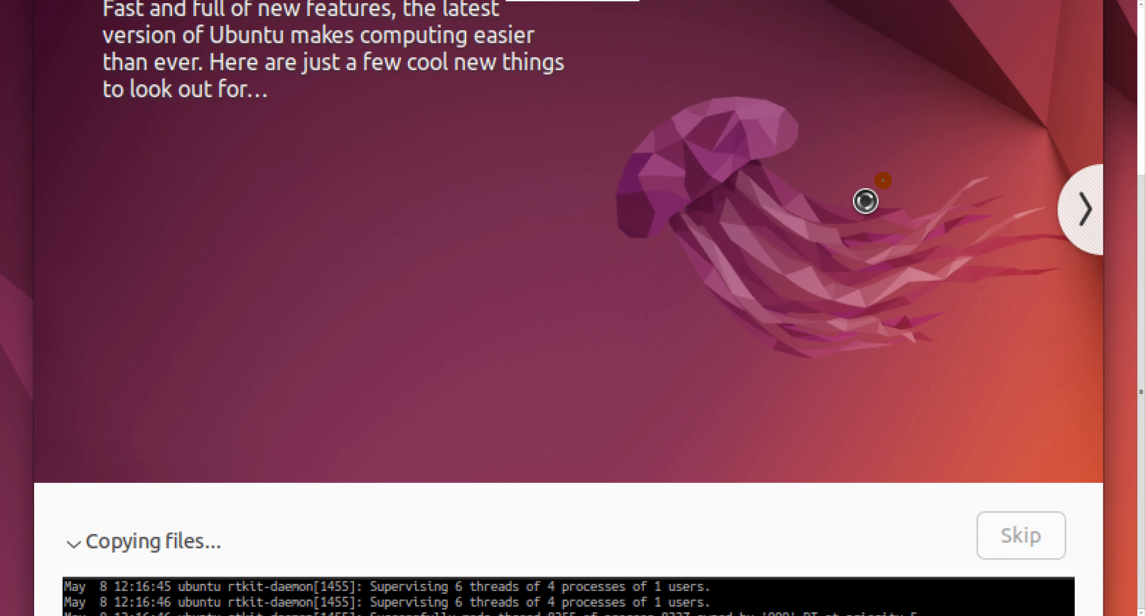
pyautogui.moveTo(1141, 271); pyautogui.dragTo(1140, 80)
pyautogui.moveTo(1030, 83); pyautogui.dragTo(999, 47)
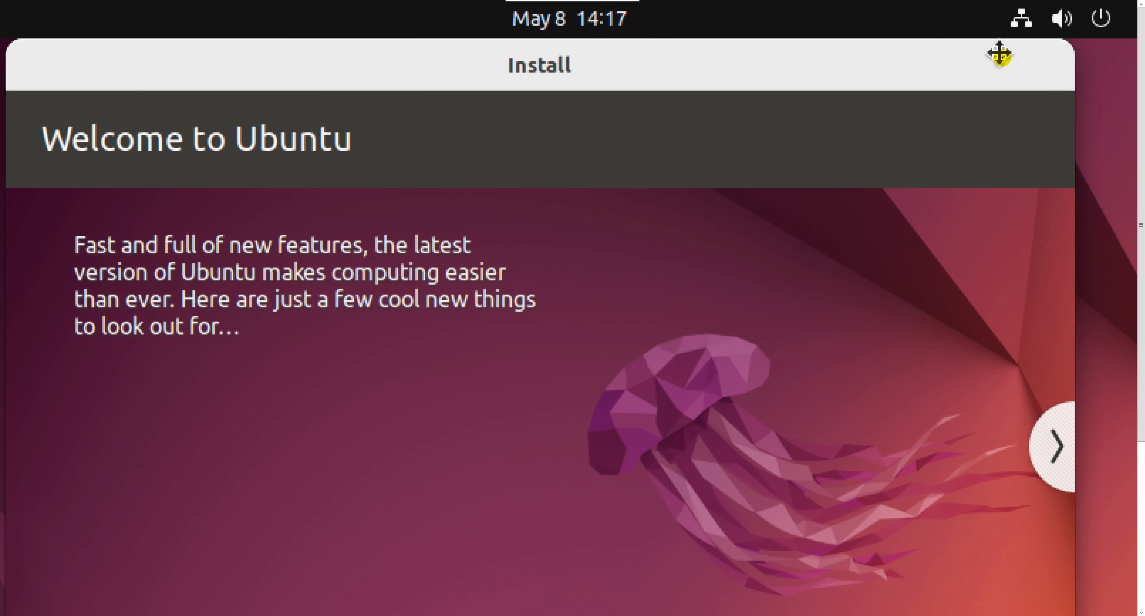